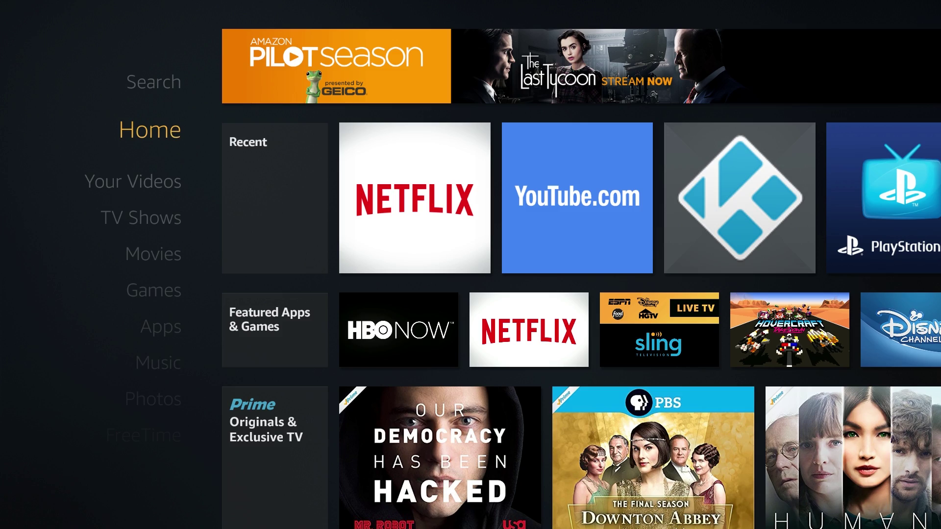
From Home, show the YouTube tile's options in the Recent apps row, then launch YouTube.
key(Down)
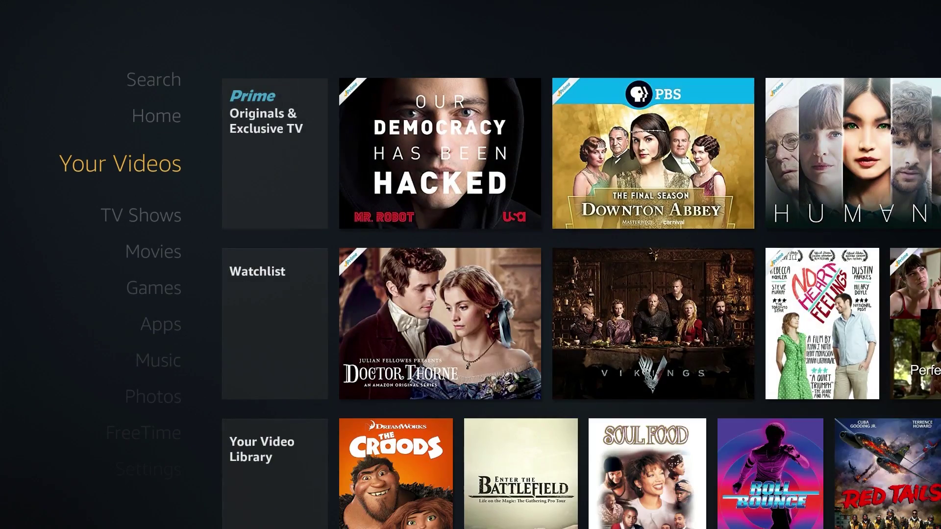
key(Up)
key(Right)
key(Right)
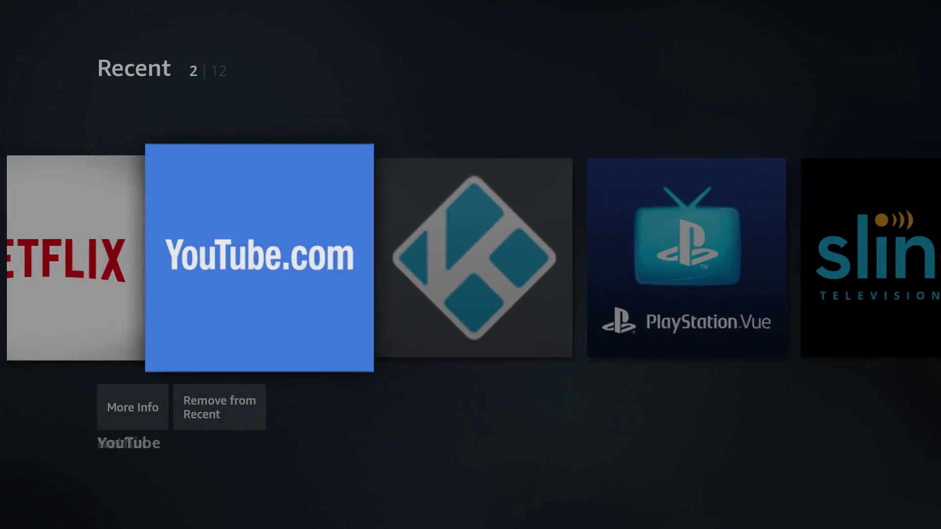
key(Right)
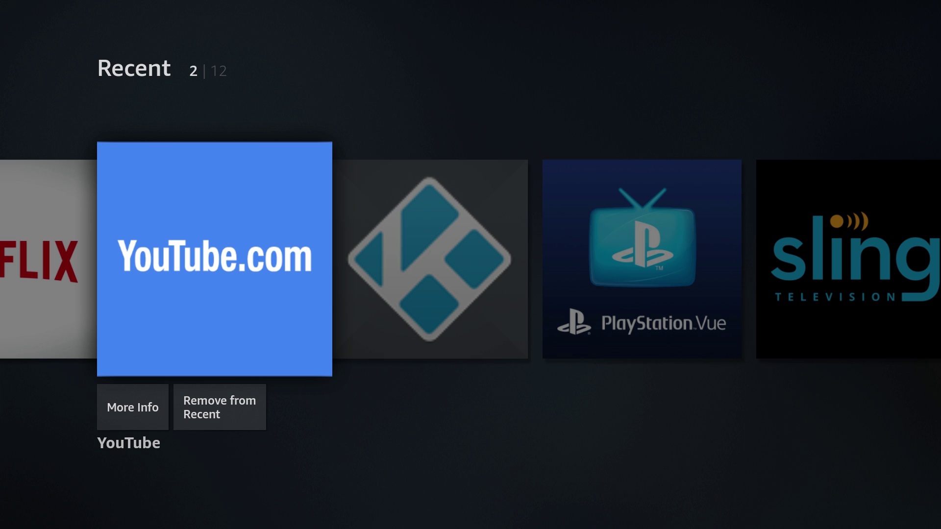
key(Return)
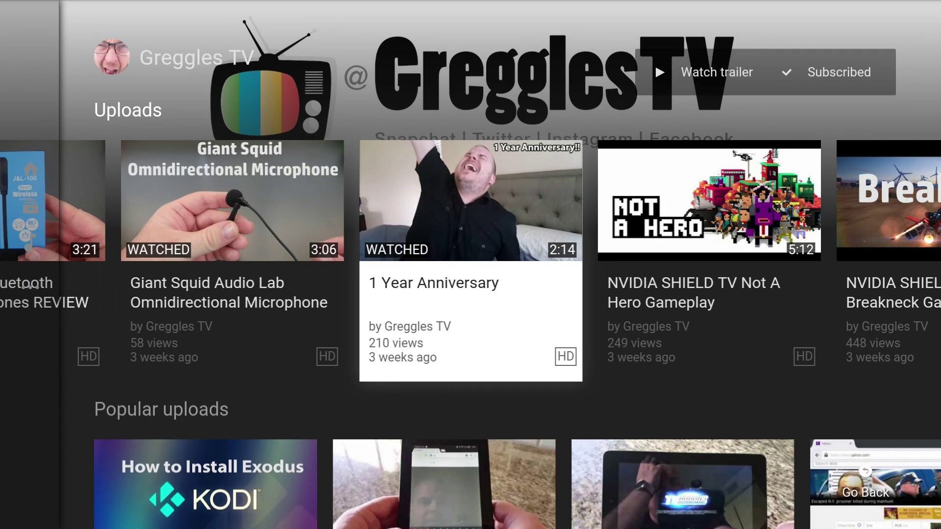
Play the 1 Year Anniversary video from the channel's uploads.
key(Return)
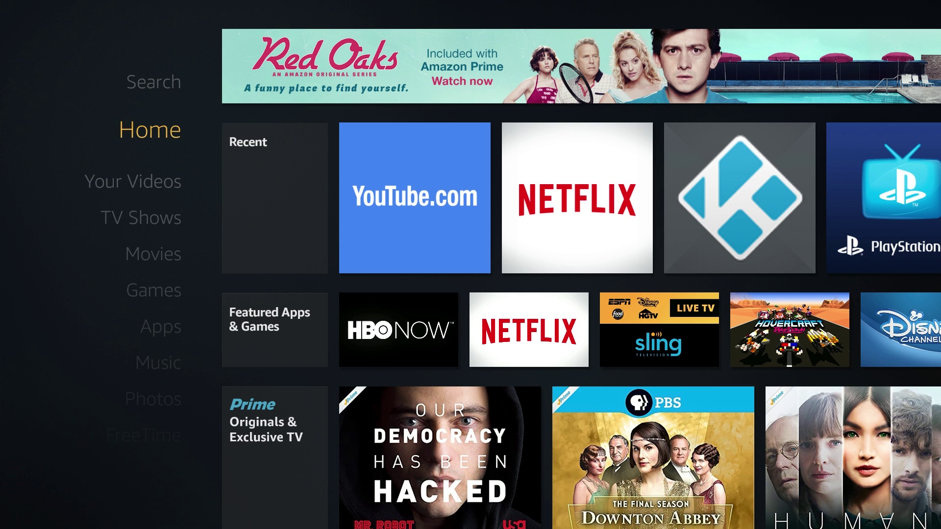
Step down through Your Videos to the Apps library, go Home, then head to Movies.
key(Down)
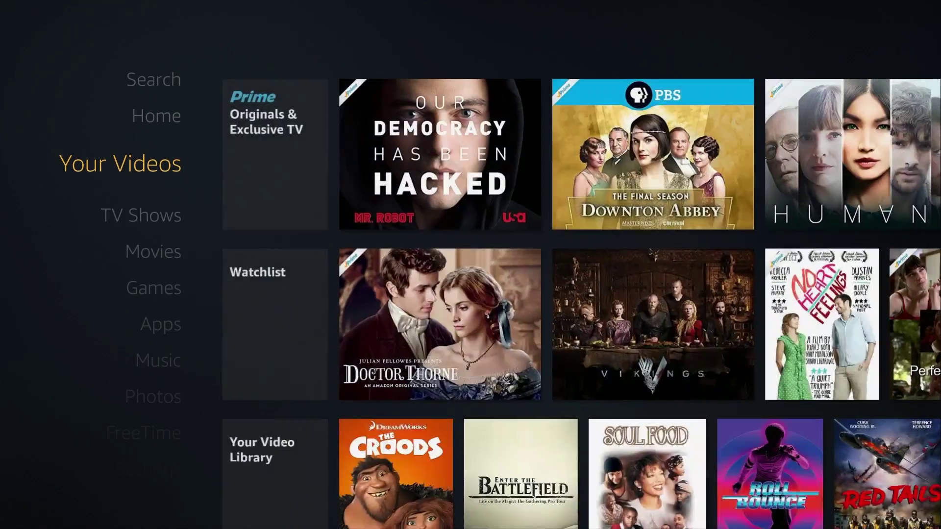
key(Down)
key(Down)
key(Down)
key(Down)
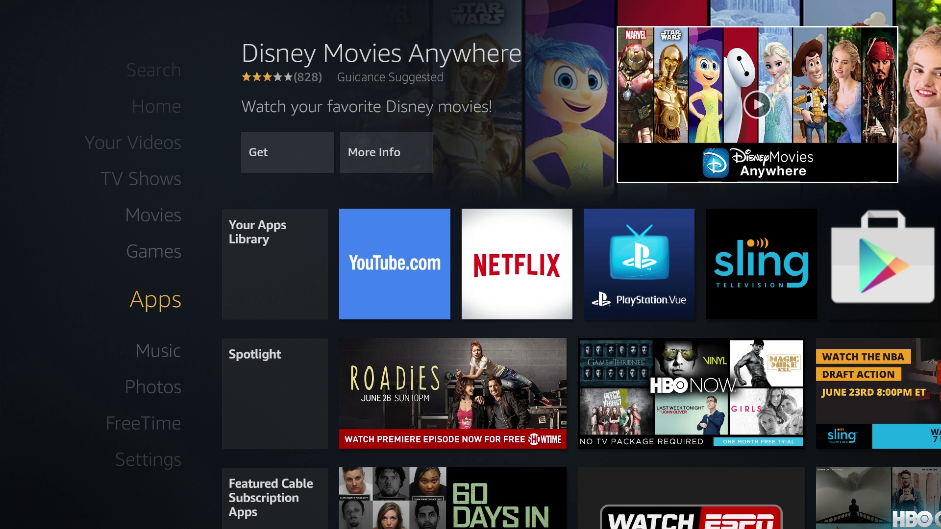
key(Home)
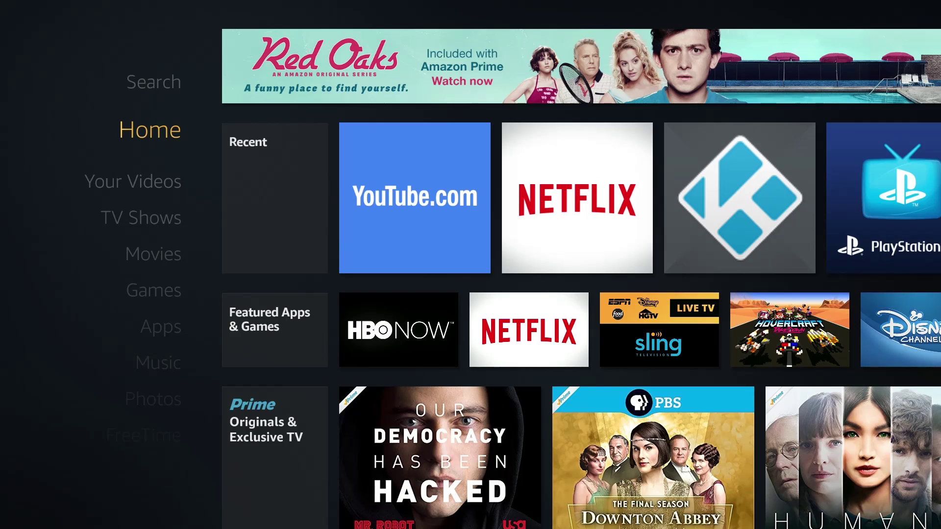
key(Down)
key(Down)
key(Down)
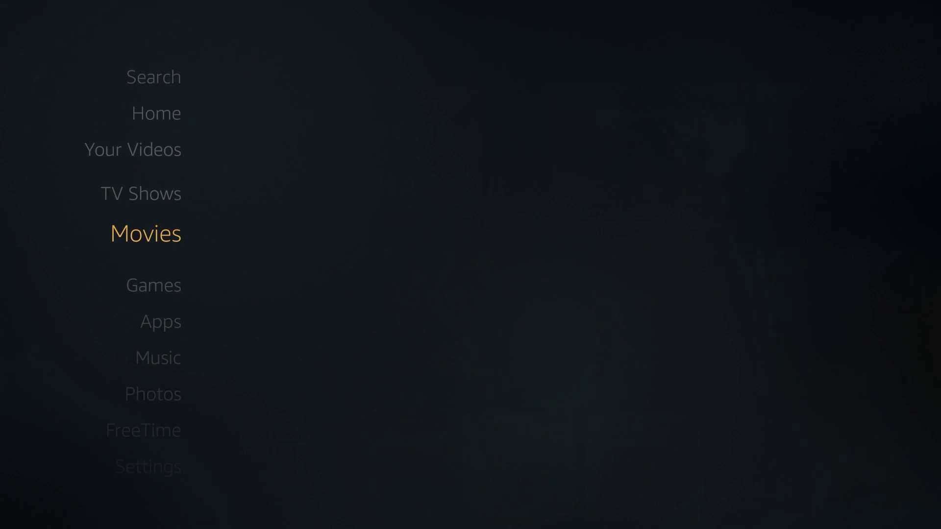